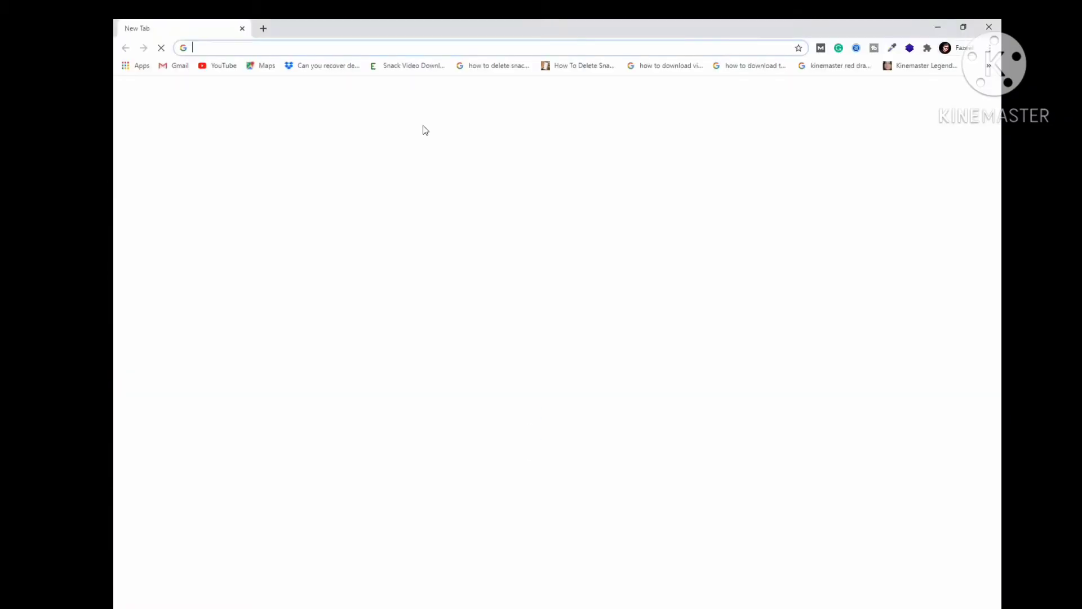
text(p)
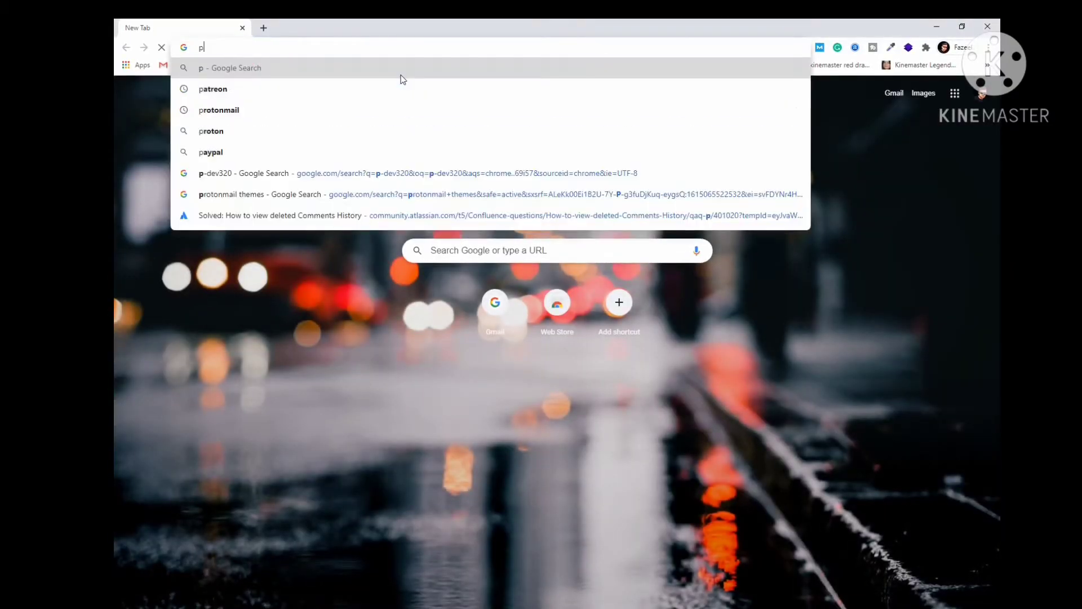
text(roton)
Search Google for 'protonmail' and open the protonmail.com result.
key(Return)
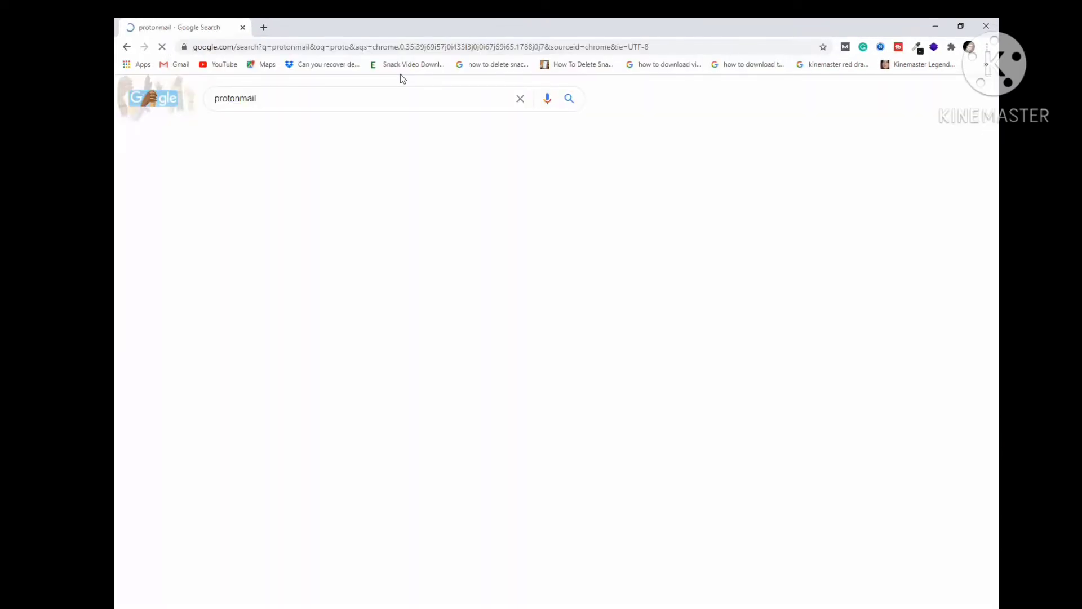
click(264, 189)
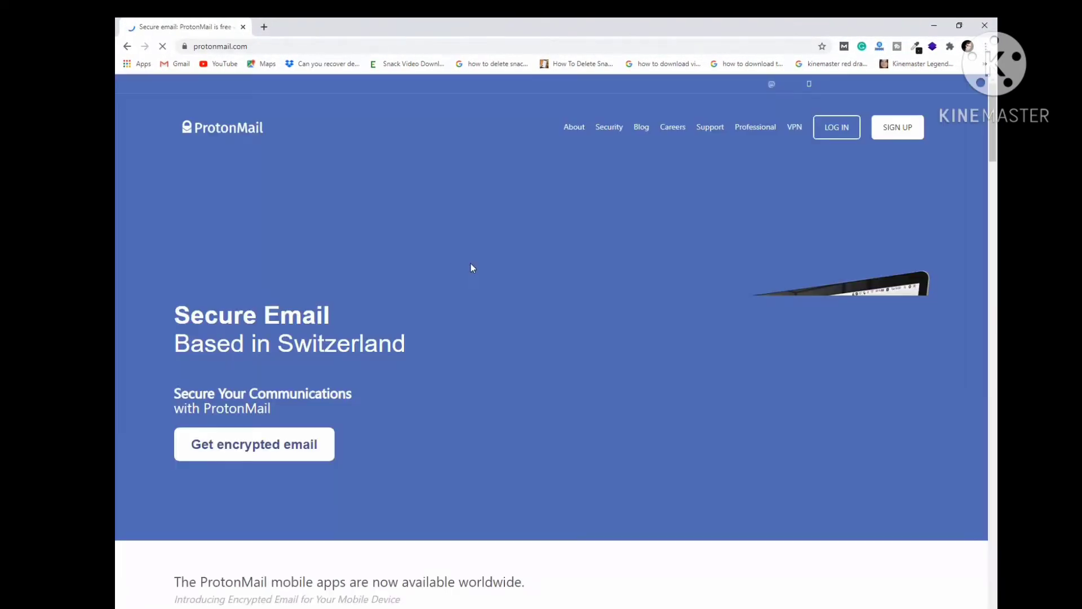
Log in to ProtonMail with the saved username and password, declining to save the password.
click(843, 150)
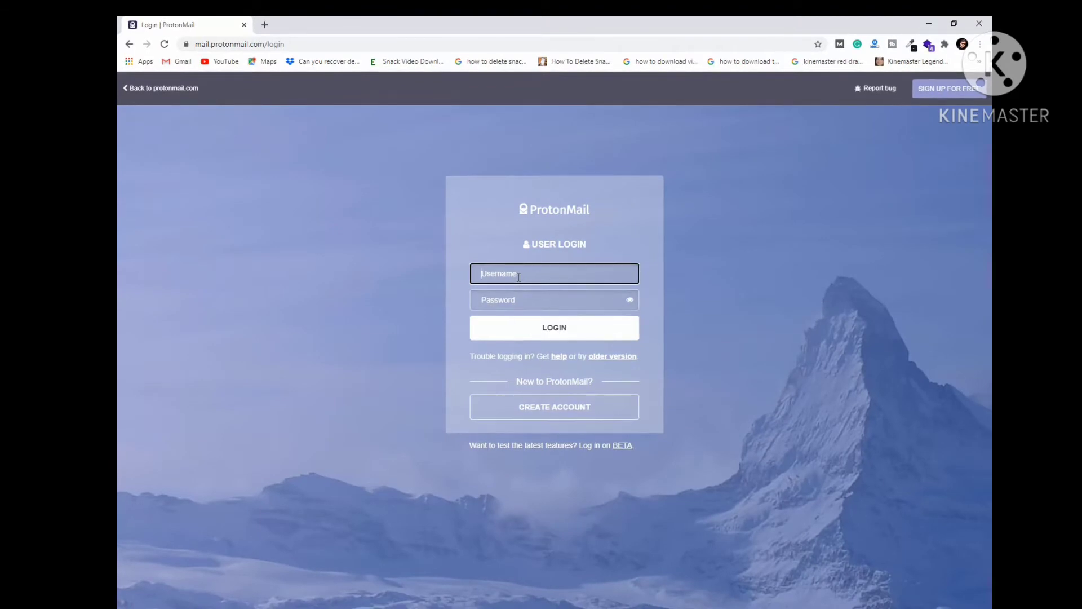
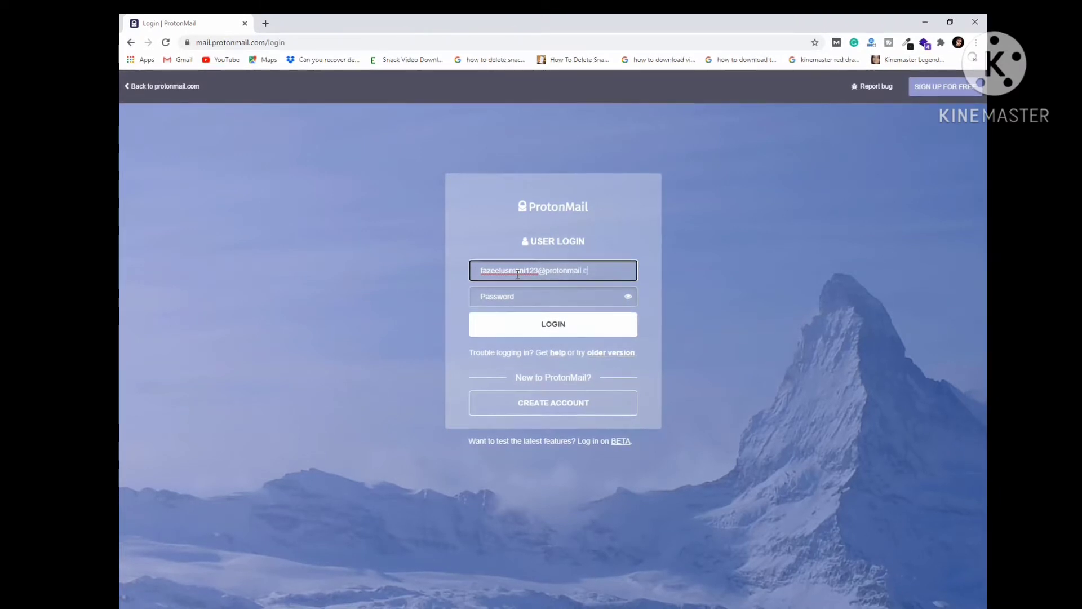
key(Tab)
text(***)
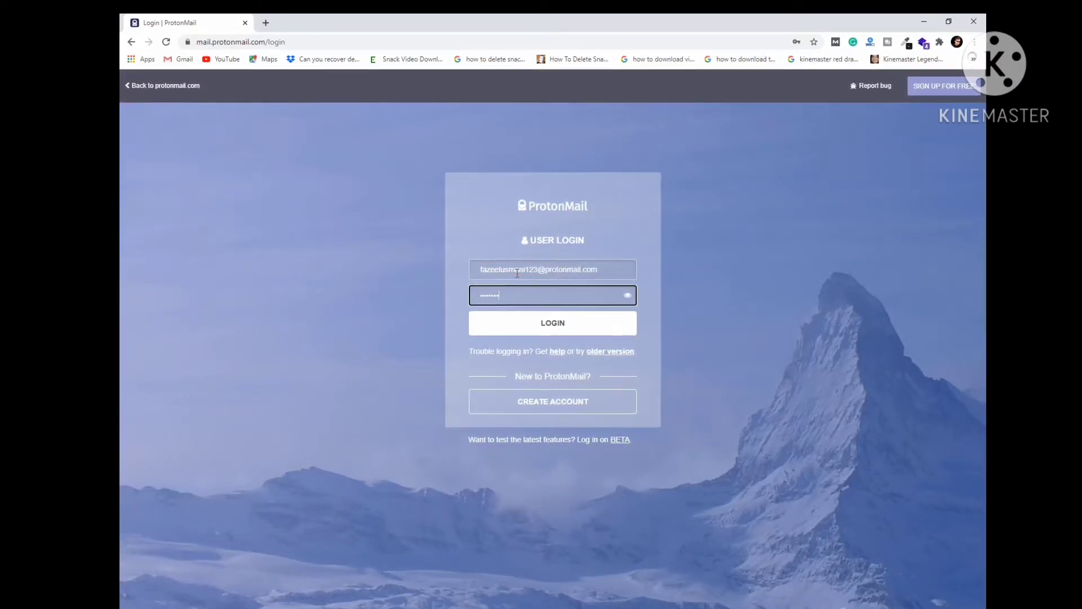
text(**)
key(Return)
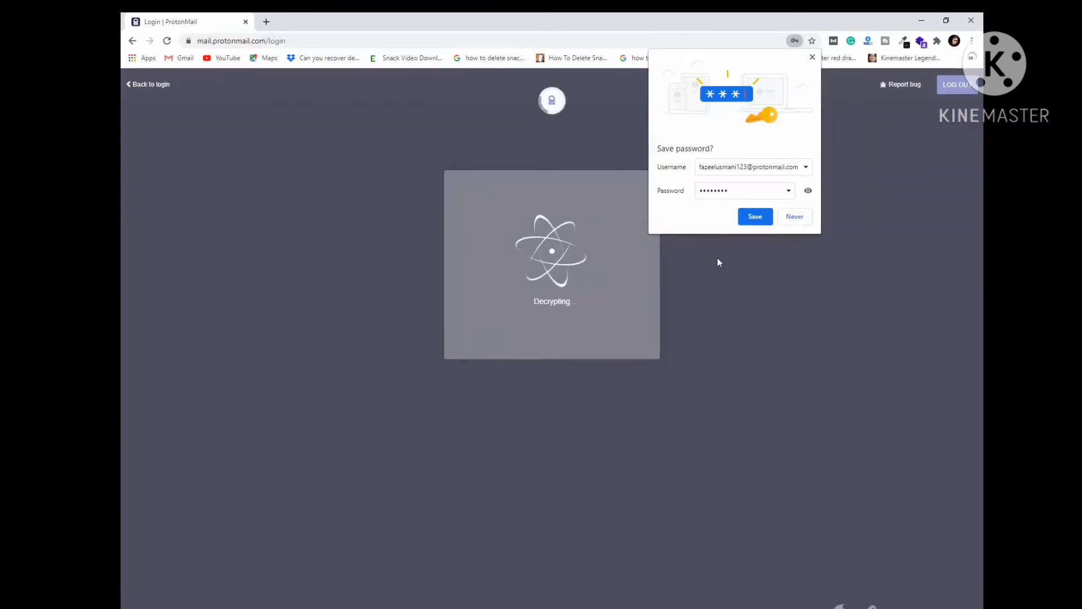
click(795, 217)
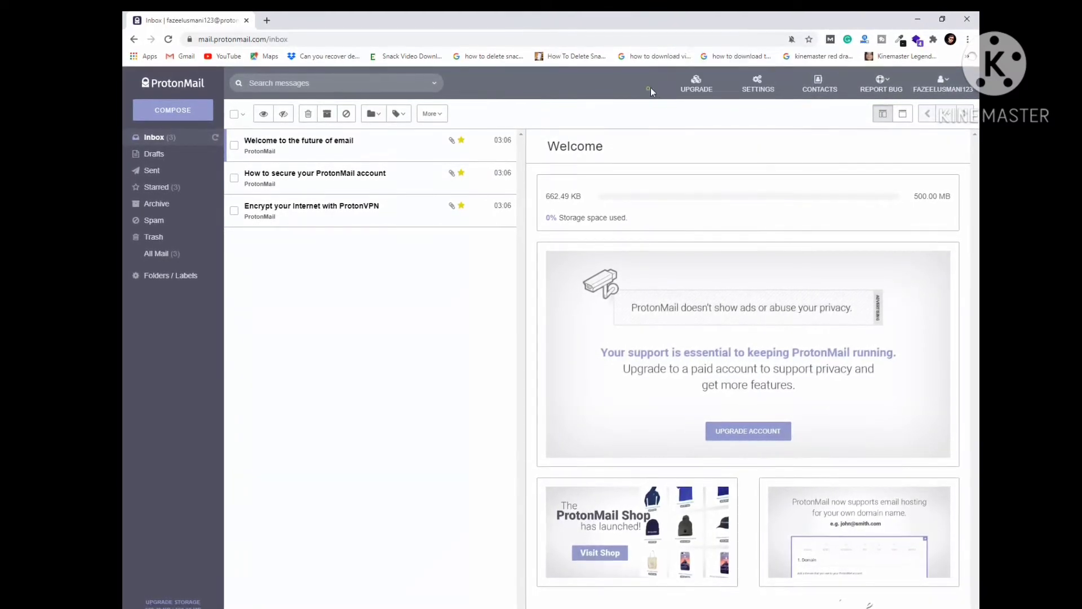
Go to account settings and choose Delete Your Account at the bottom.
click(757, 89)
scroll(694, 164, down, 2)
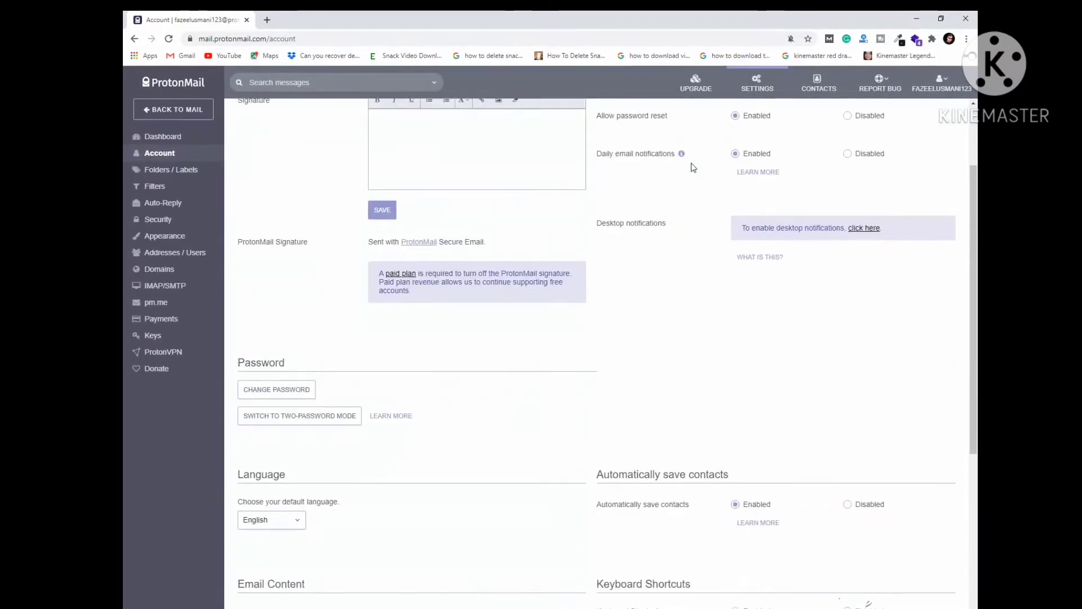
scroll(691, 167, down, 3)
scroll(692, 167, down, 2)
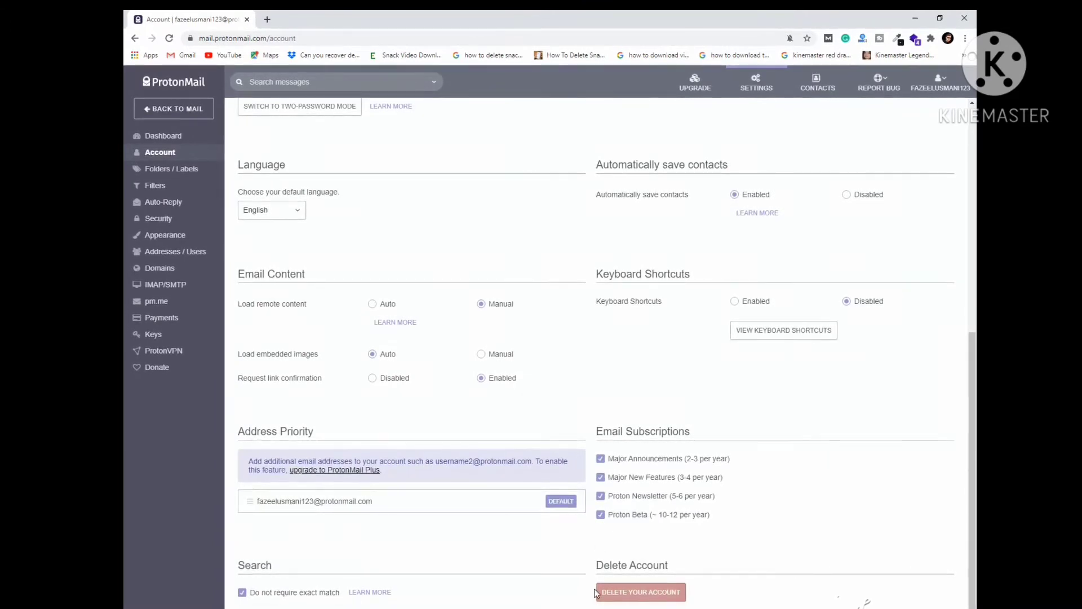
drag(592, 587, 626, 584)
click(640, 591)
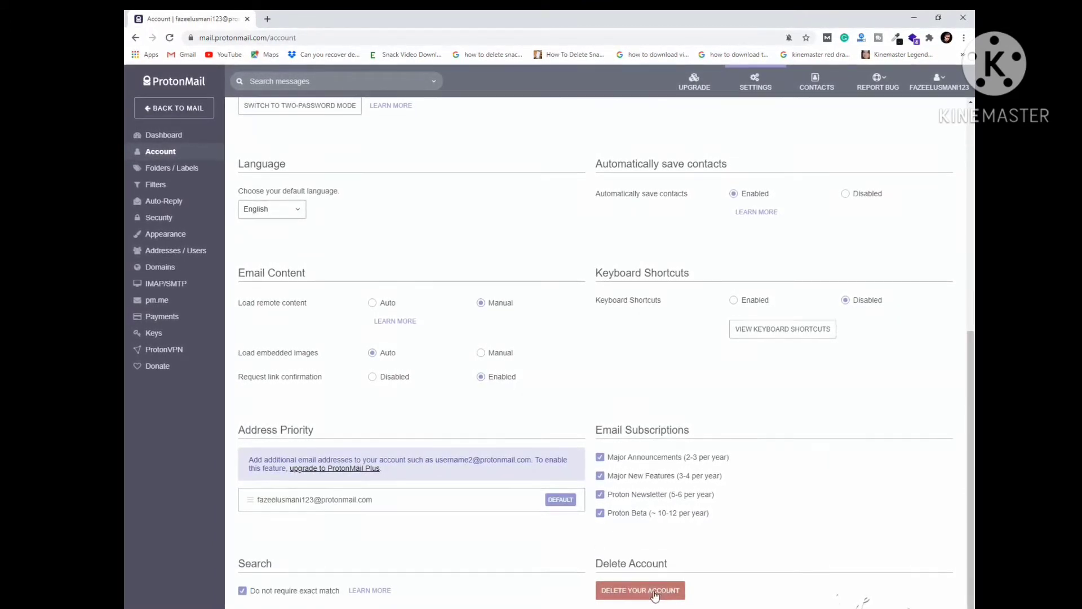
Pick 'I found another service that I like better', tick permanent deletion, and enter the password.
click(499, 270)
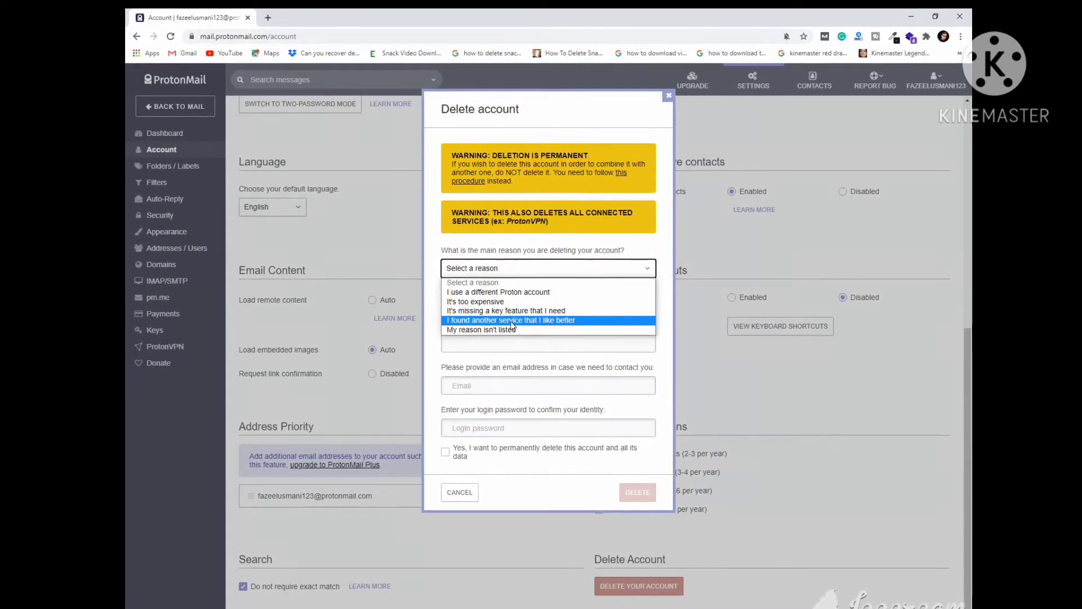
click(572, 325)
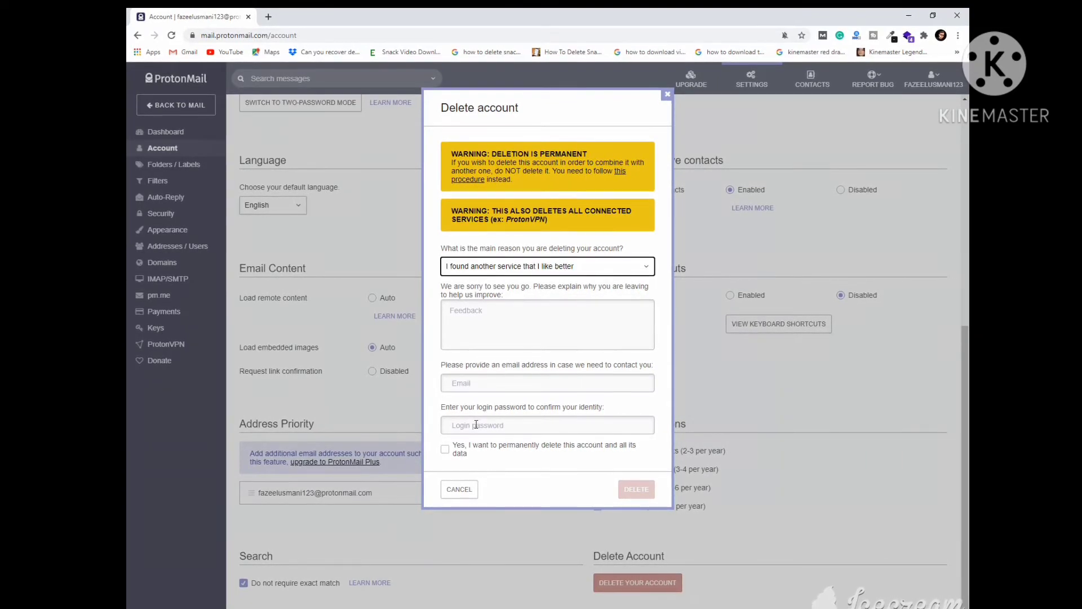
click(453, 448)
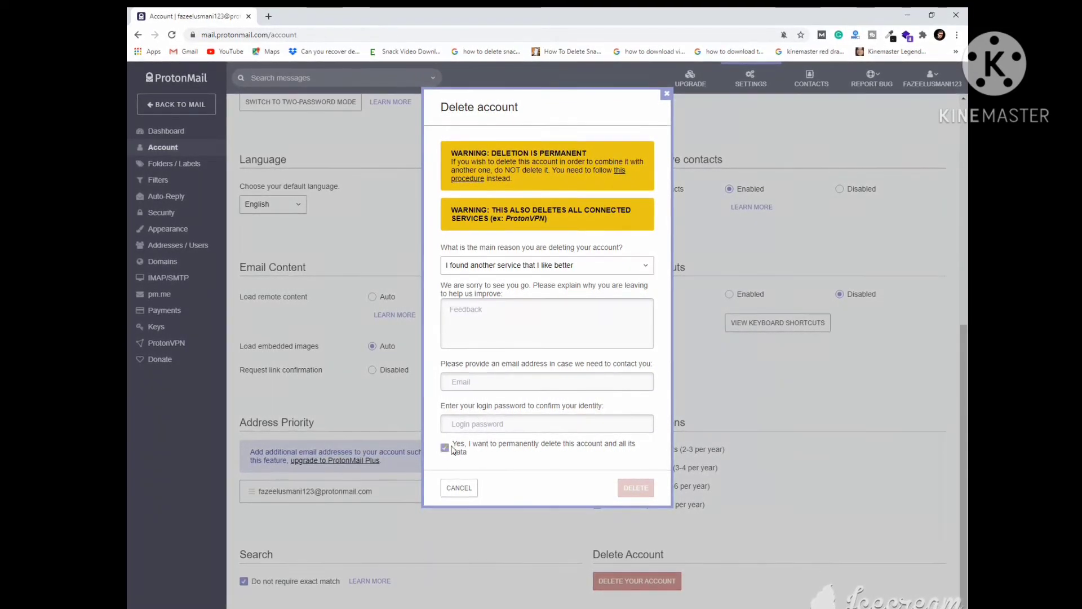
click(479, 427)
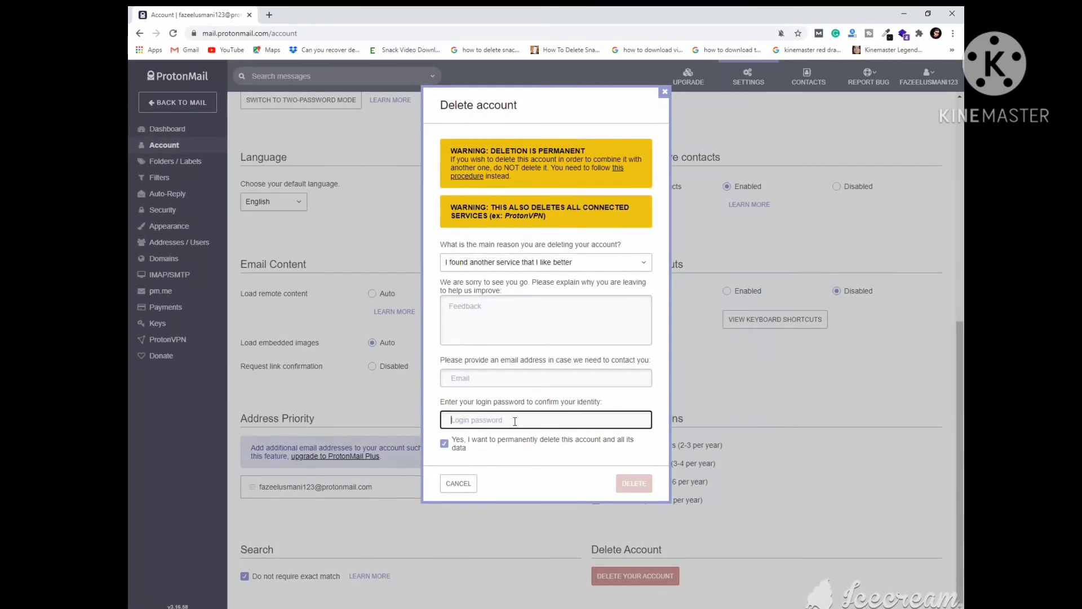
text(•••••)
key(BackSpace)
key(BackSpace)
key(BackSpace)
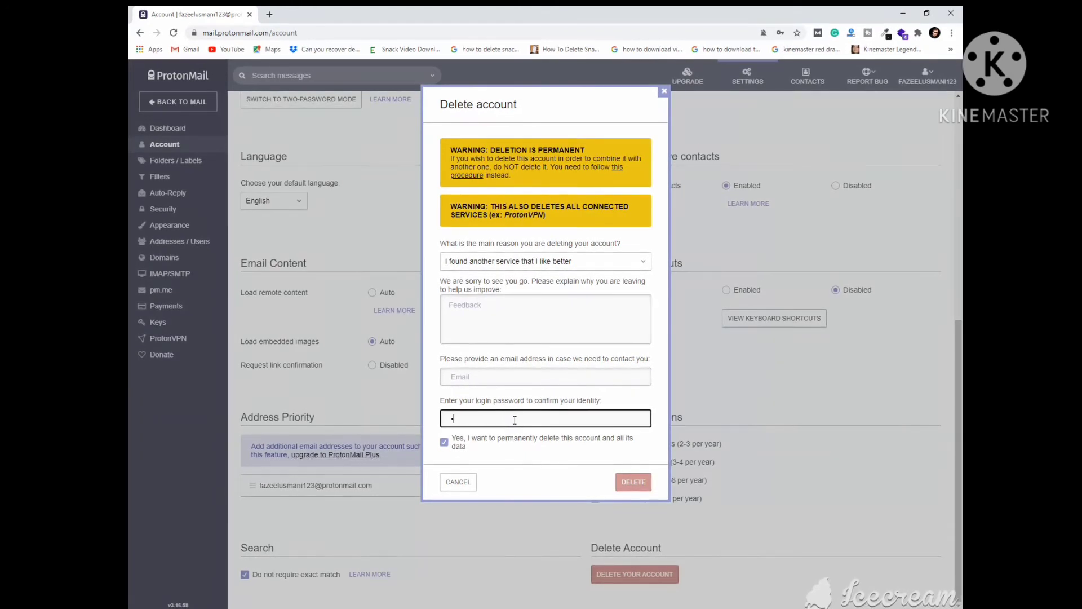
text(••••••)
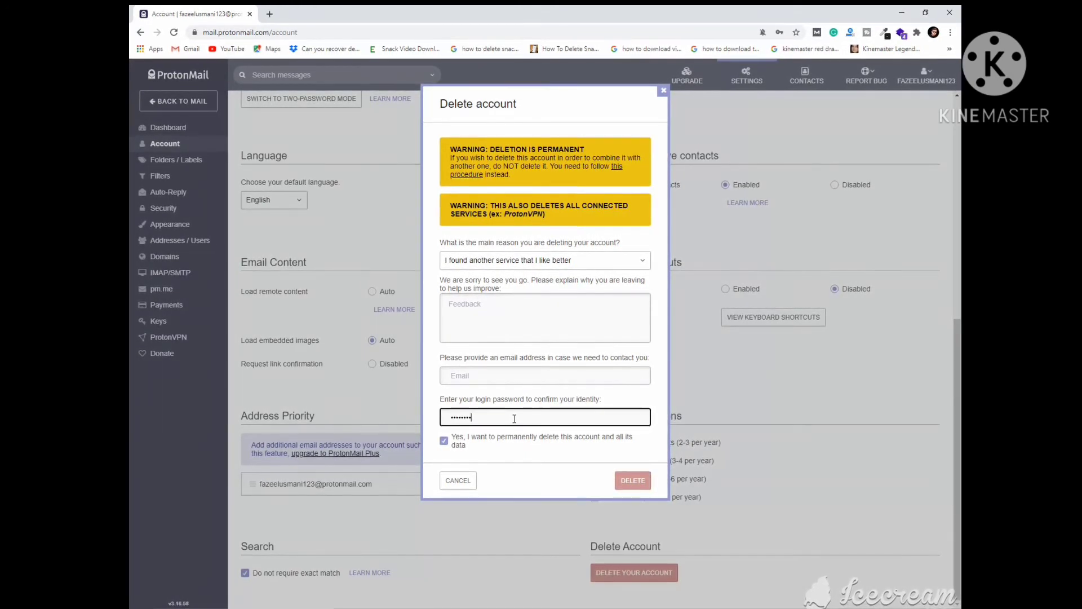
Confirm the deletion in the Delete account dialog and return to the login page.
click(633, 479)
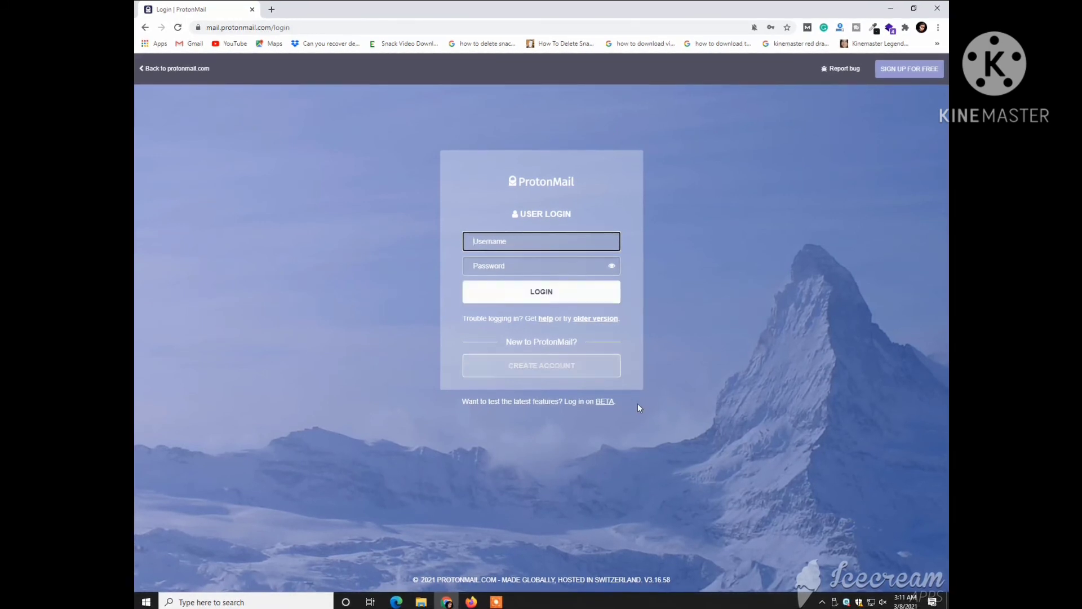
click(497, 601)
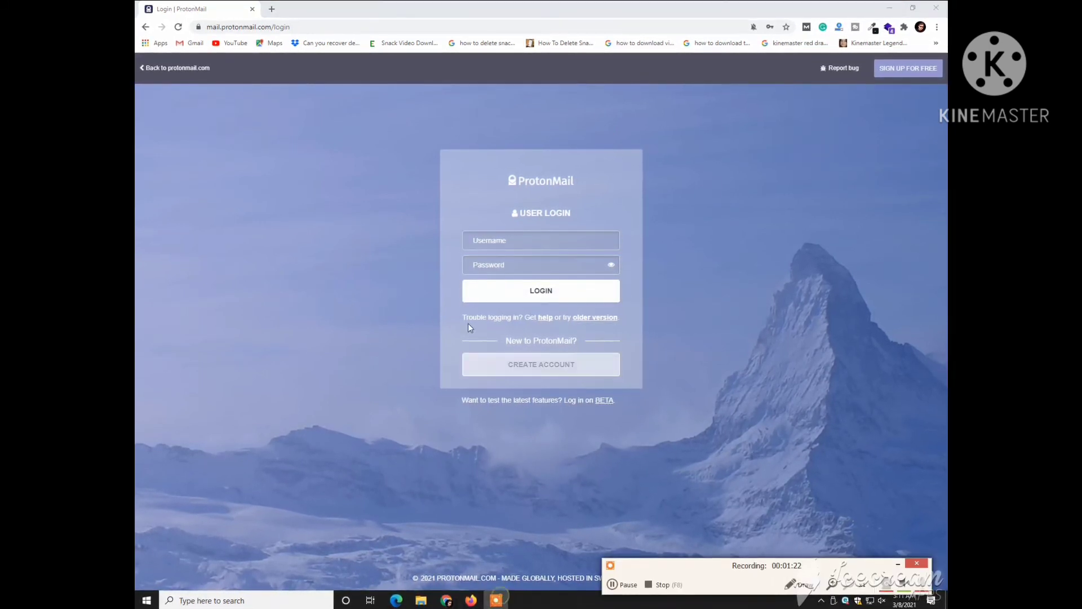